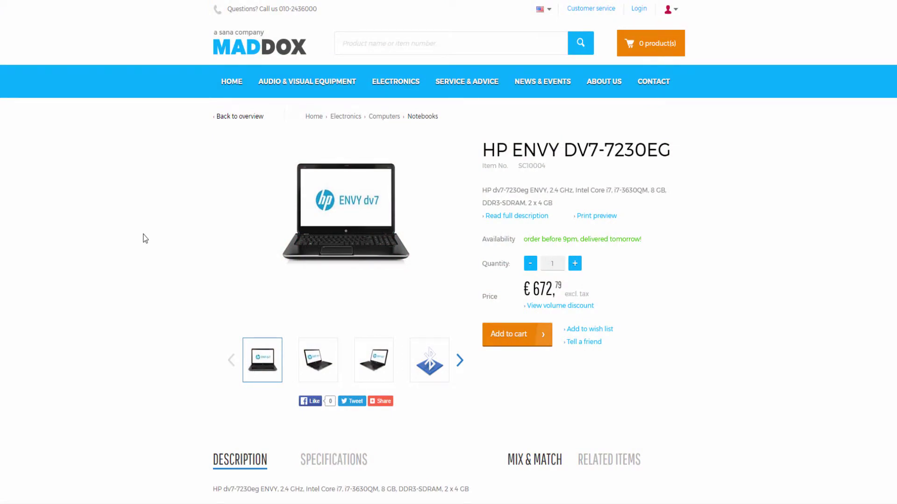
- Switch the HP ENVY dv7-7230eg page to its Specifications tab, showing brand HP
{"action": "scroll", "coordinate": [145, 239], "scroll_direction": "down", "scroll_amount": 3}
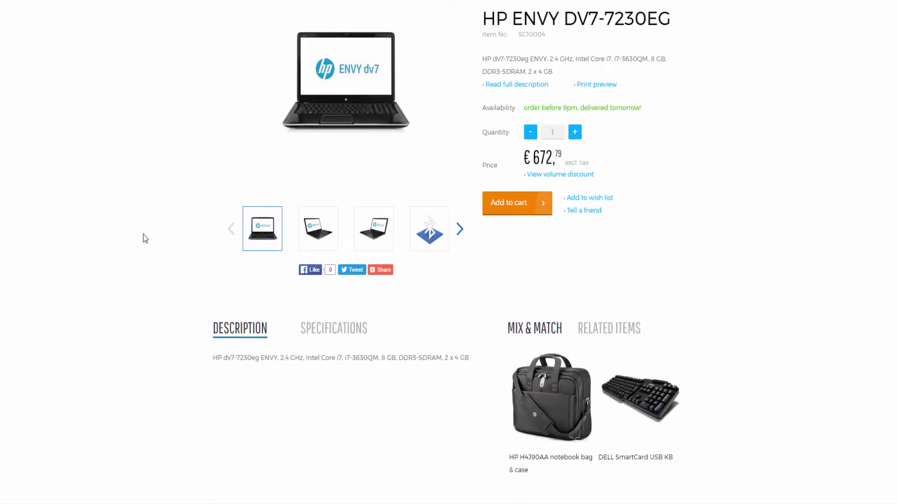
{"action": "scroll", "coordinate": [177, 303], "scroll_direction": "down", "scroll_amount": 1}
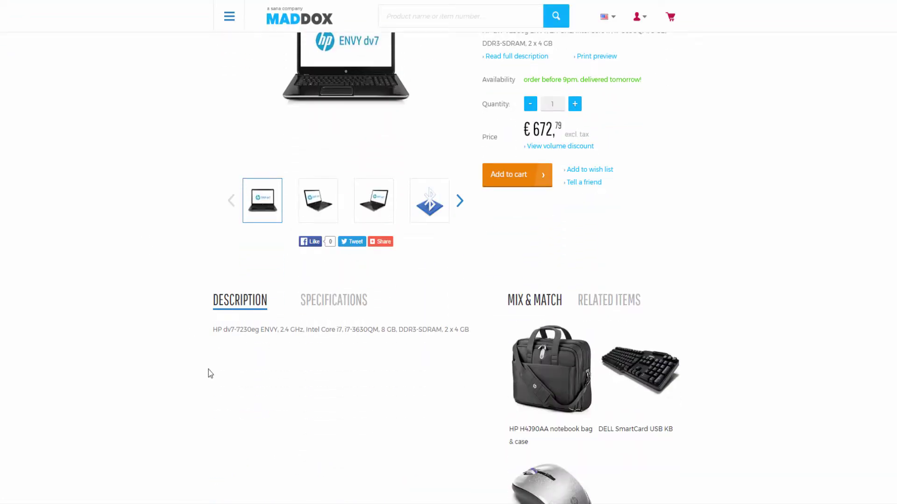
{"action": "left_click", "coordinate": [355, 303]}
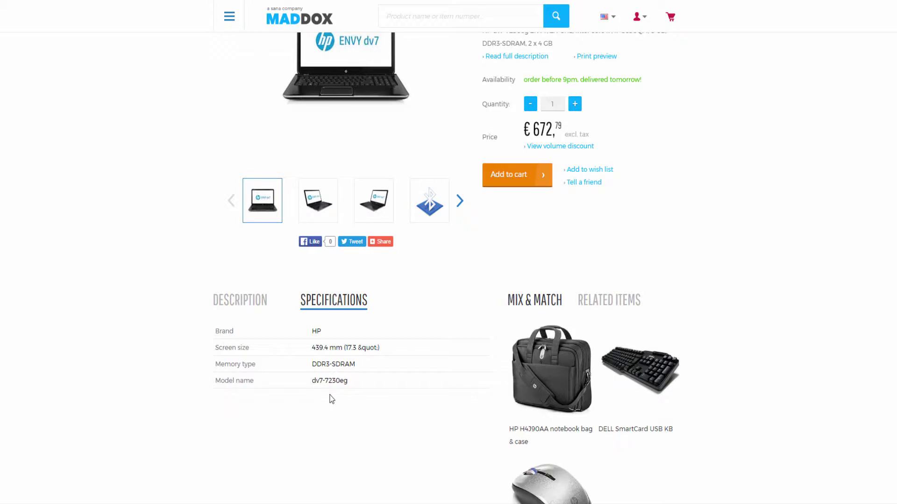
{"action": "scroll", "coordinate": [264, 396], "scroll_direction": "up", "scroll_amount": 4}
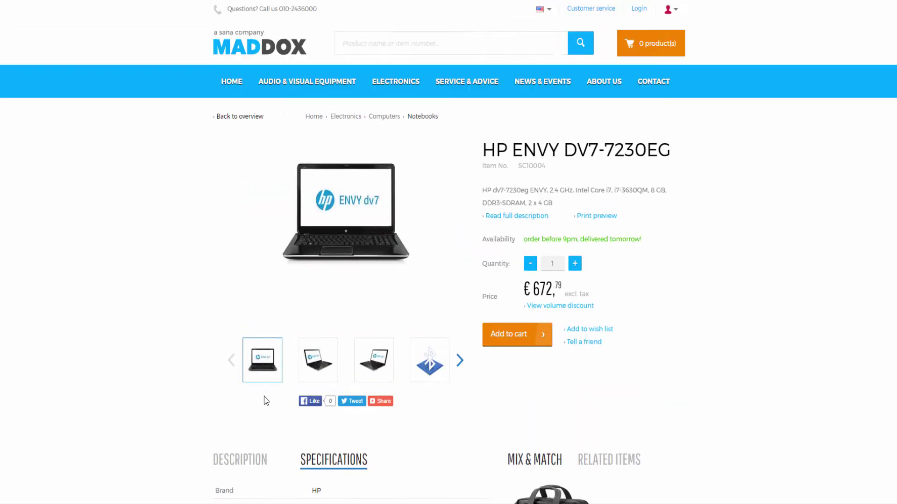
- Try a catalogue search for 'ddr3', then clear the search box
{"action": "left_click", "coordinate": [384, 41]}
{"action": "type", "text": "ddr3"}
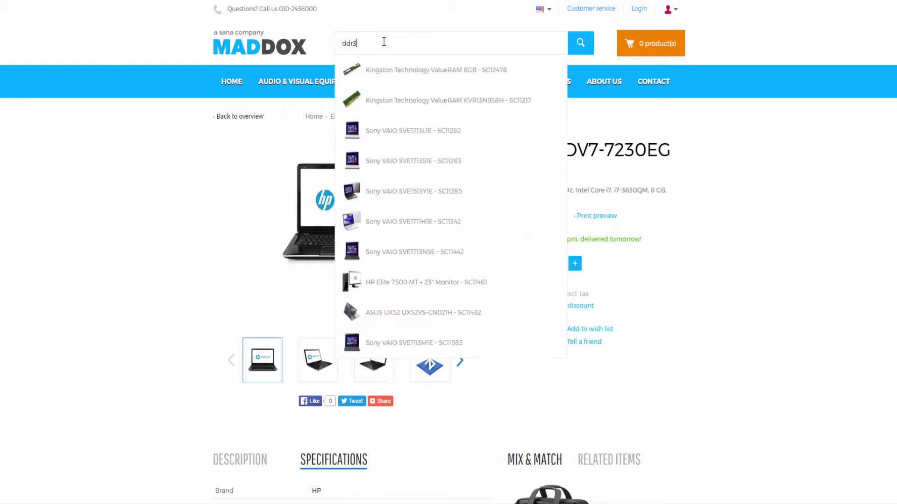
{"action": "key", "text": "ctrl+a"}
{"action": "key", "text": "BackSpace"}
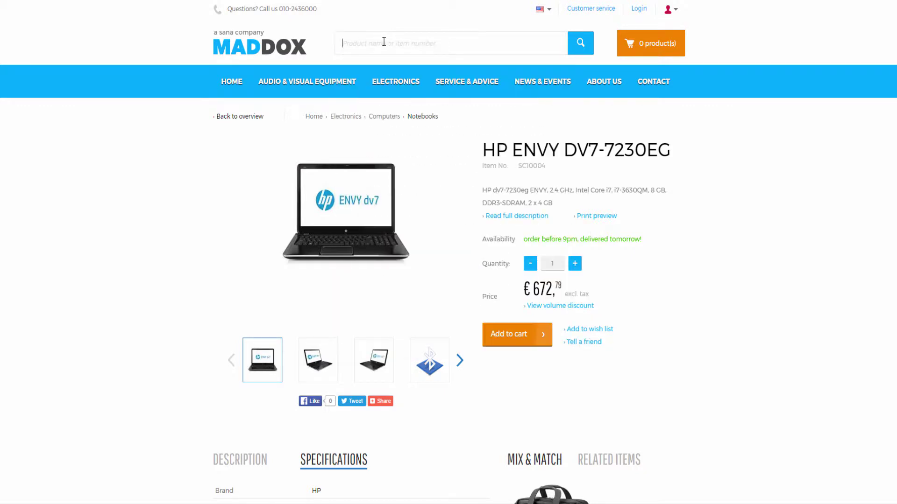
- Go to Electronics > Notebooks and scroll down to the brand and memory filters
{"action": "mouse_move", "coordinate": [382, 85]}
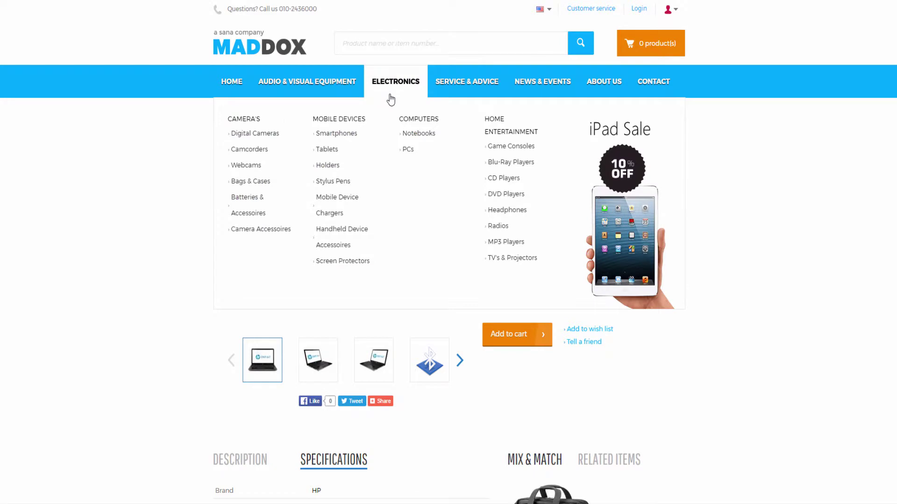
{"action": "left_click", "coordinate": [414, 134]}
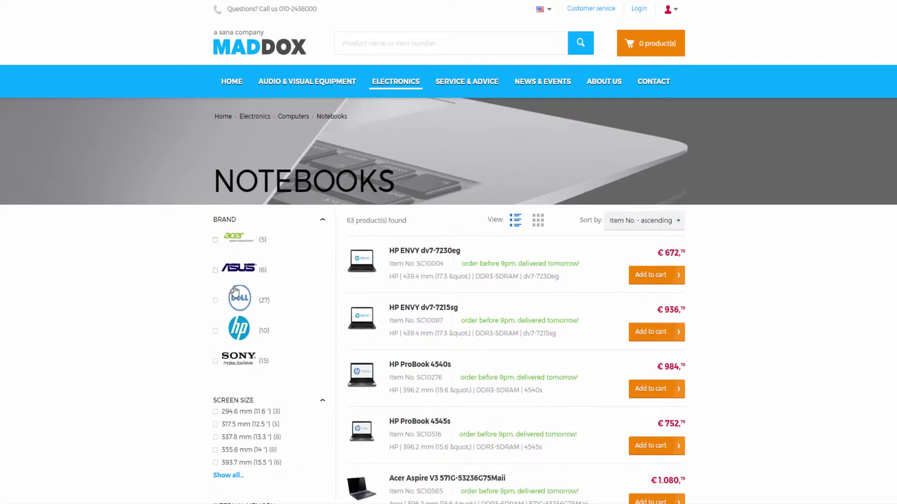
{"action": "scroll", "coordinate": [235, 293], "scroll_direction": "down", "scroll_amount": 3}
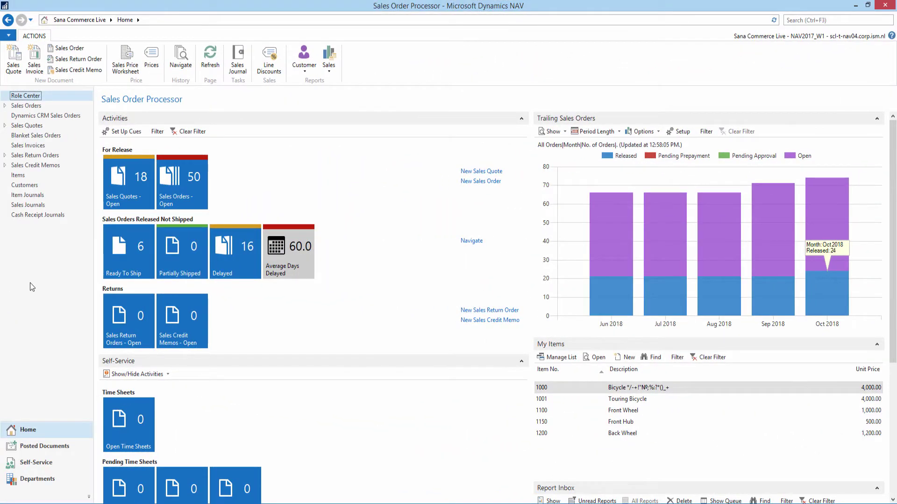
- Navigate Departments > Sales & Marketing > Inventory & Pricing to the Item Attributes list
{"action": "left_click", "coordinate": [26, 481]}
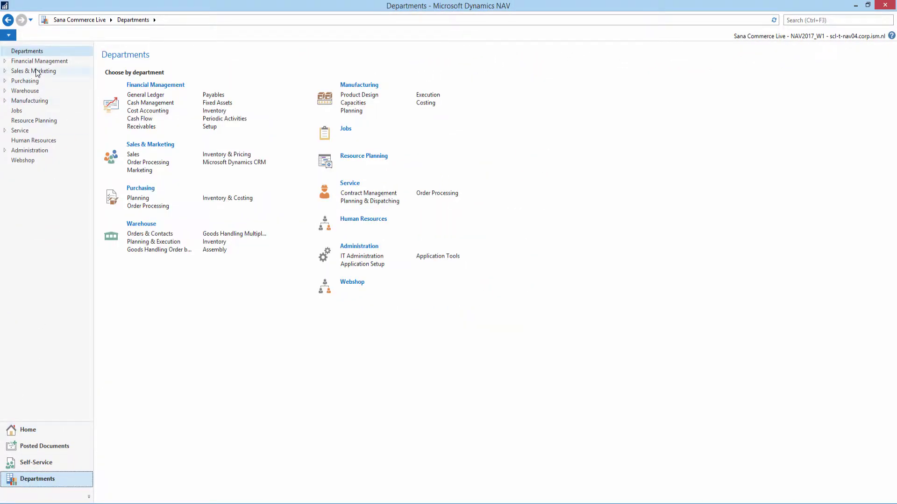
{"action": "left_click", "coordinate": [36, 71]}
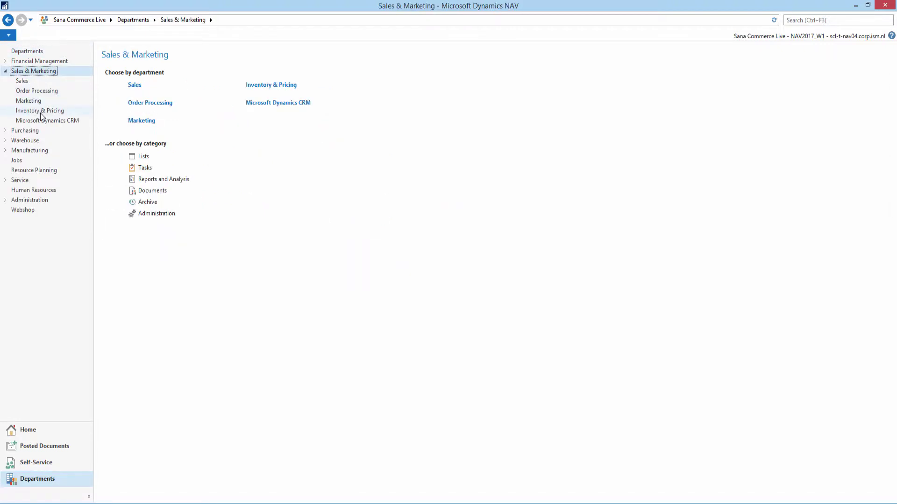
{"action": "left_click", "coordinate": [41, 112]}
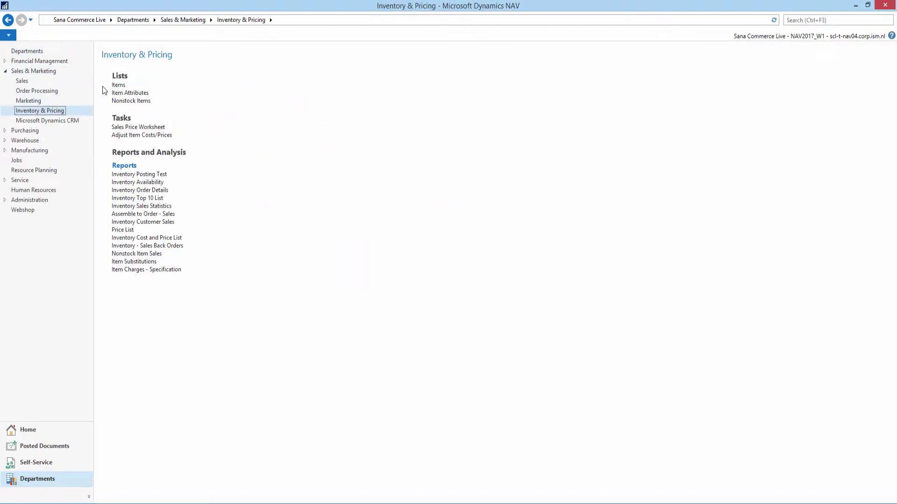
{"action": "left_click", "coordinate": [120, 94]}
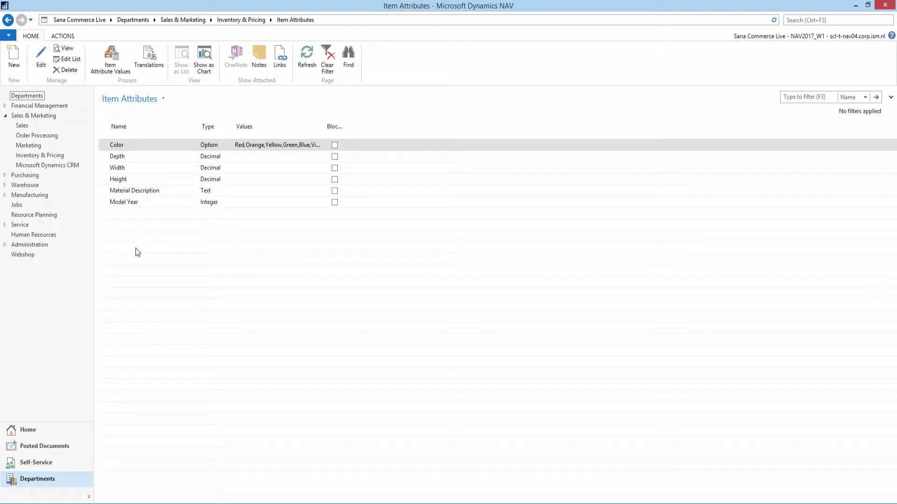
- Open the Color attribute card and keep its type set to Option
{"action": "double_click", "coordinate": [143, 147]}
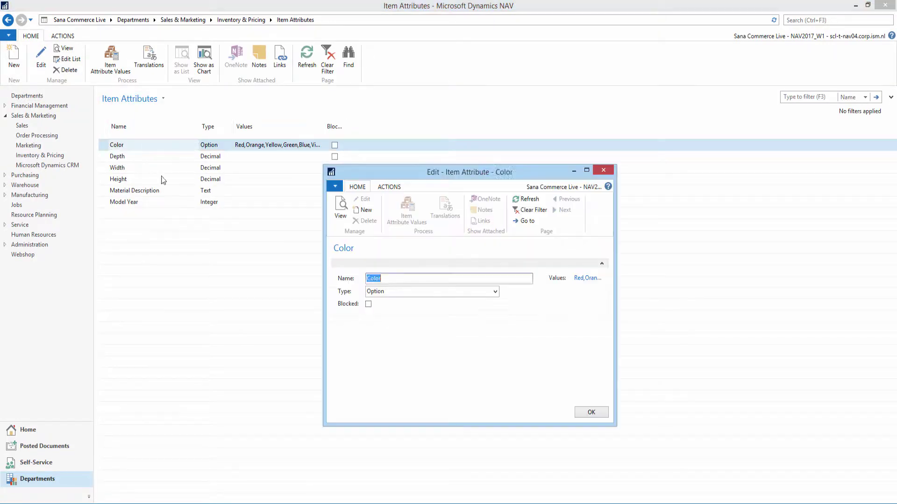
{"action": "left_click", "coordinate": [394, 278]}
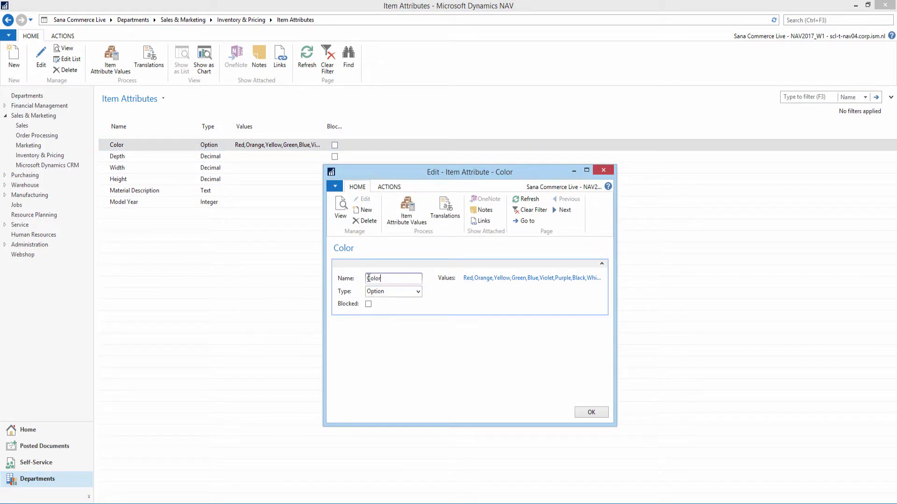
{"action": "left_click", "coordinate": [418, 292]}
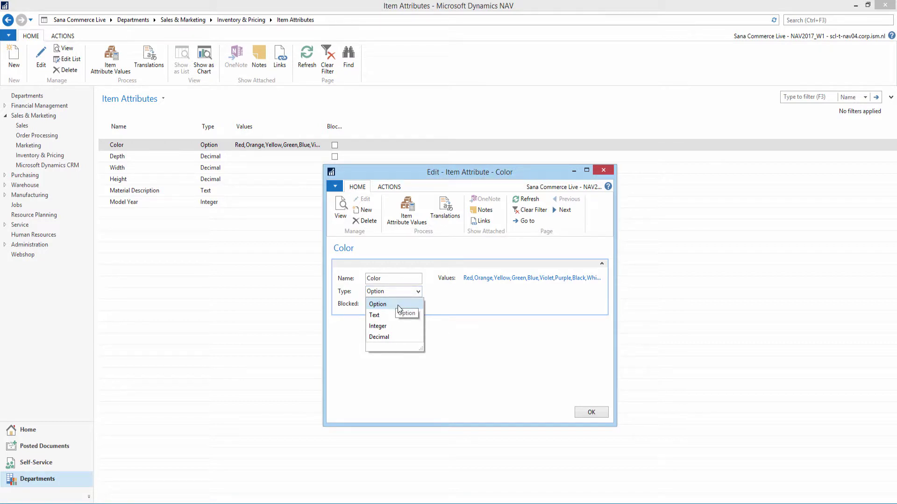
{"action": "left_click", "coordinate": [434, 306]}
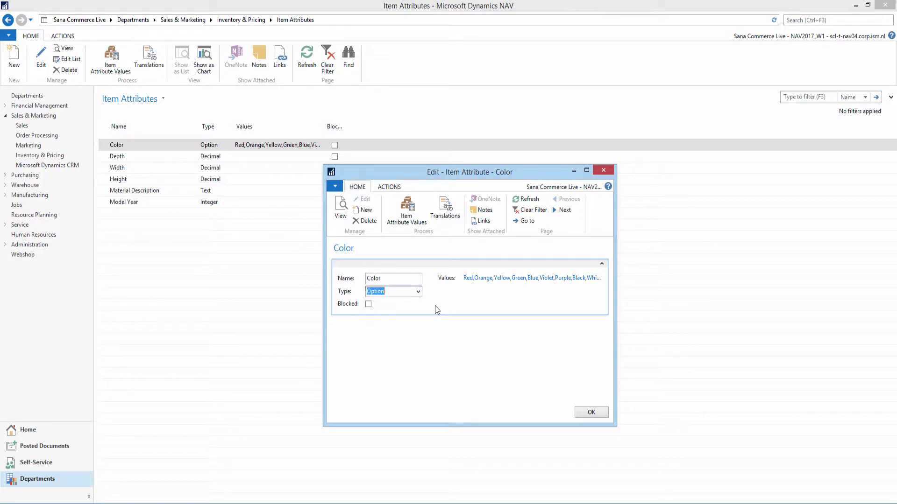
- Review Color's option values (Red, Orange, Yellow… White), then close the values list and card
{"action": "left_click", "coordinate": [487, 281]}
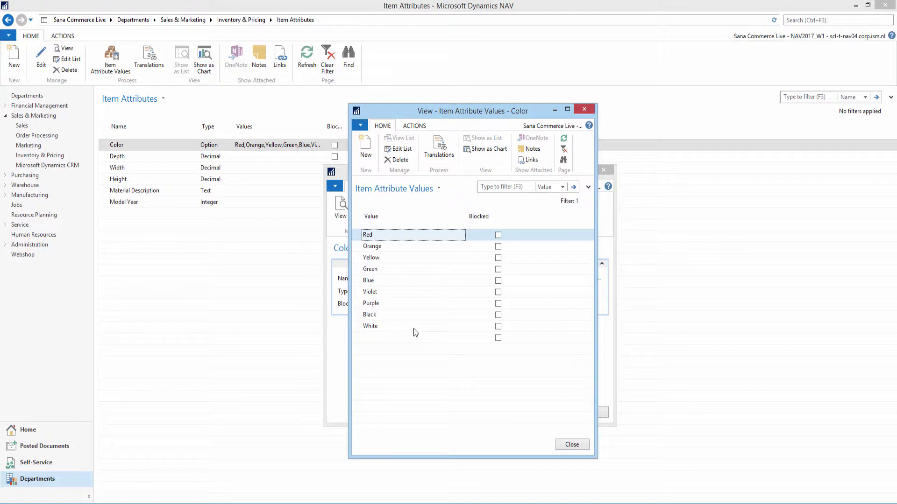
{"action": "left_click", "coordinate": [584, 110]}
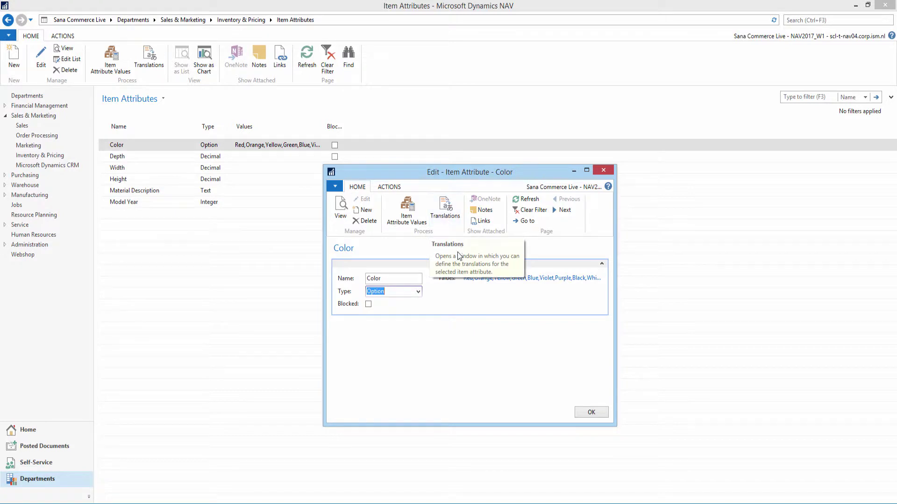
{"action": "left_click", "coordinate": [477, 279]}
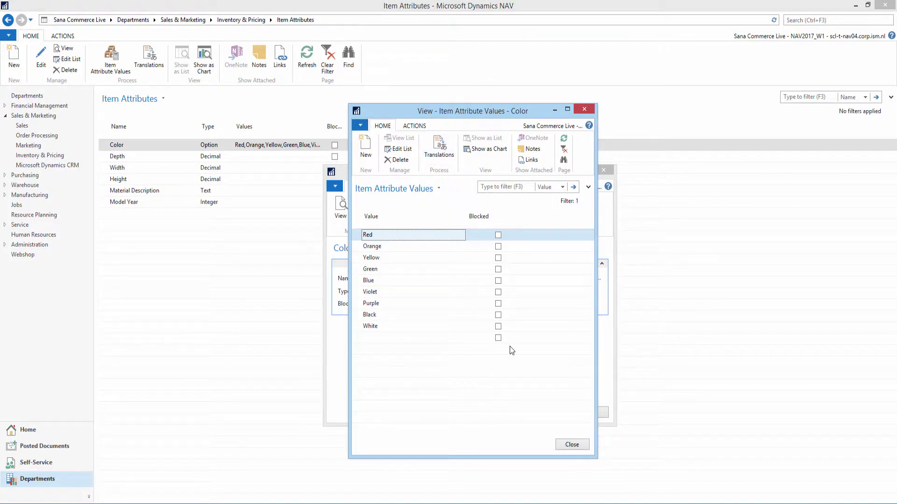
{"action": "left_click", "coordinate": [568, 445]}
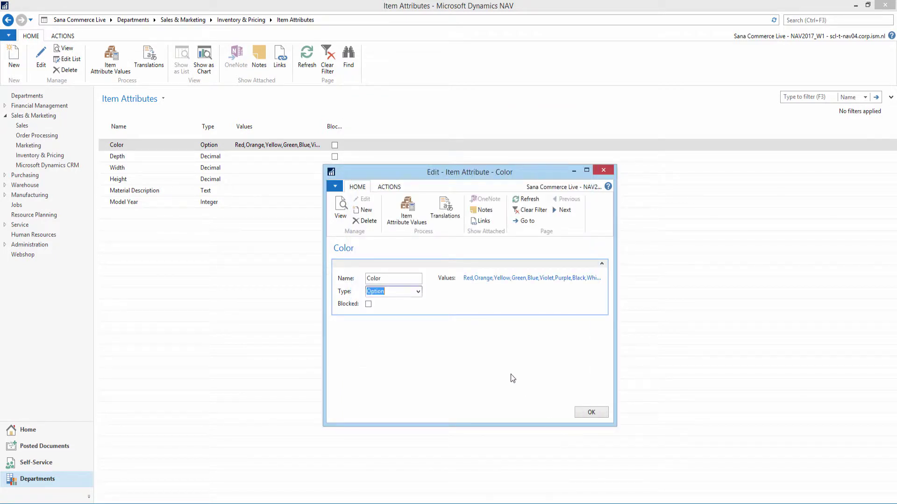
{"action": "left_click", "coordinate": [585, 414]}
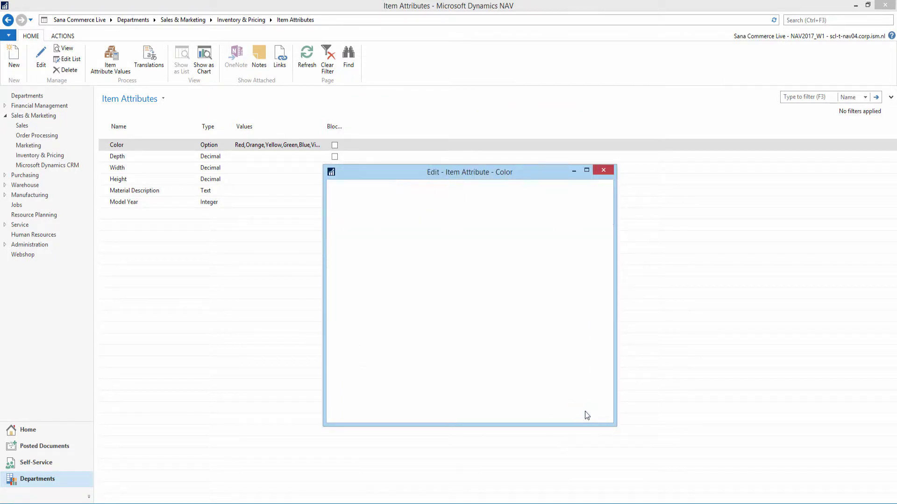
- From Inventory & Pricing > Items, open item 1900-S PARIS Guest Chair, black for editing
{"action": "left_click", "coordinate": [41, 154]}
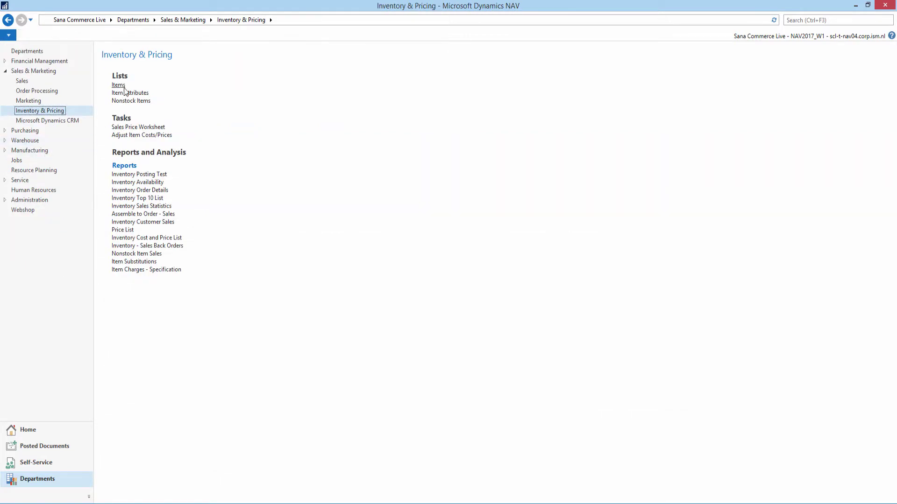
{"action": "left_click", "coordinate": [124, 86]}
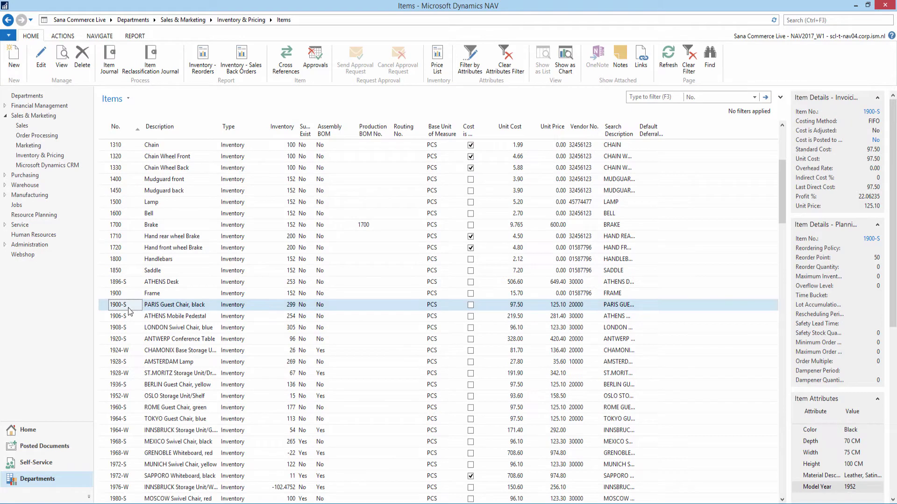
{"action": "left_click", "coordinate": [41, 58]}
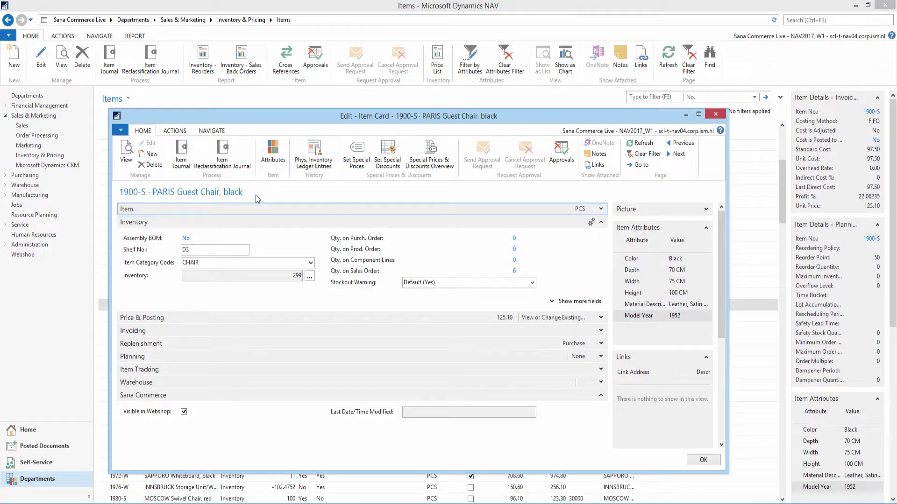
{"action": "left_click", "coordinate": [270, 163]}
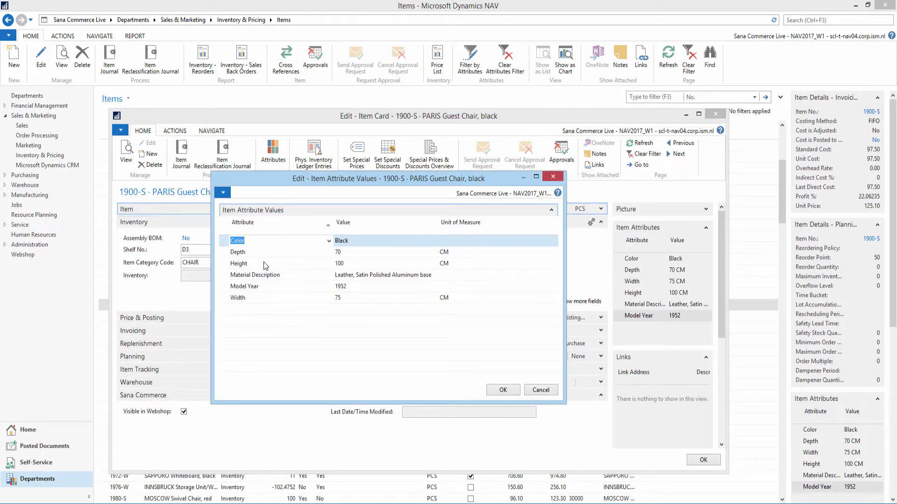
{"action": "key", "text": "Tab"}
{"action": "key", "text": "Tab"}
{"action": "key", "text": "Tab"}
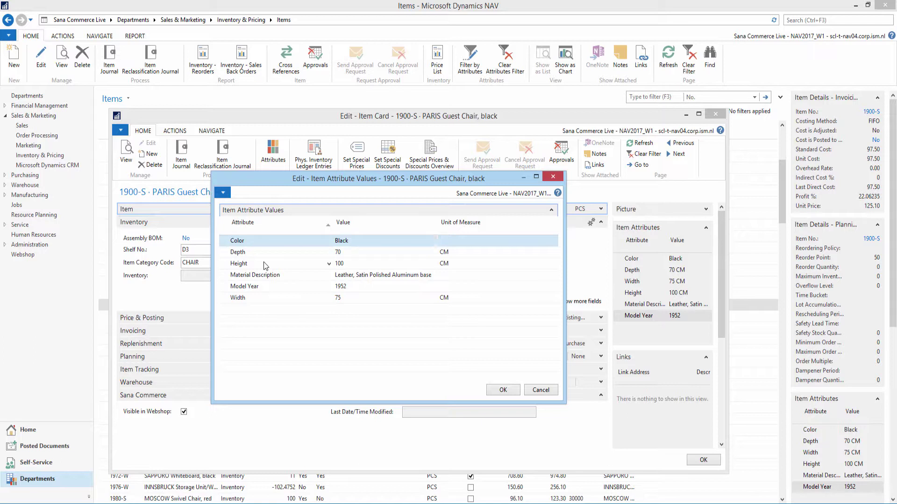
{"action": "key", "text": "Down"}
{"action": "key", "text": "Down"}
{"action": "key", "text": "Down"}
{"action": "key", "text": "Down"}
{"action": "key", "text": "Up"}
{"action": "key", "text": "Up"}
{"action": "key", "text": "Up"}
{"action": "key", "text": "Up"}
{"action": "key", "text": "Up"}
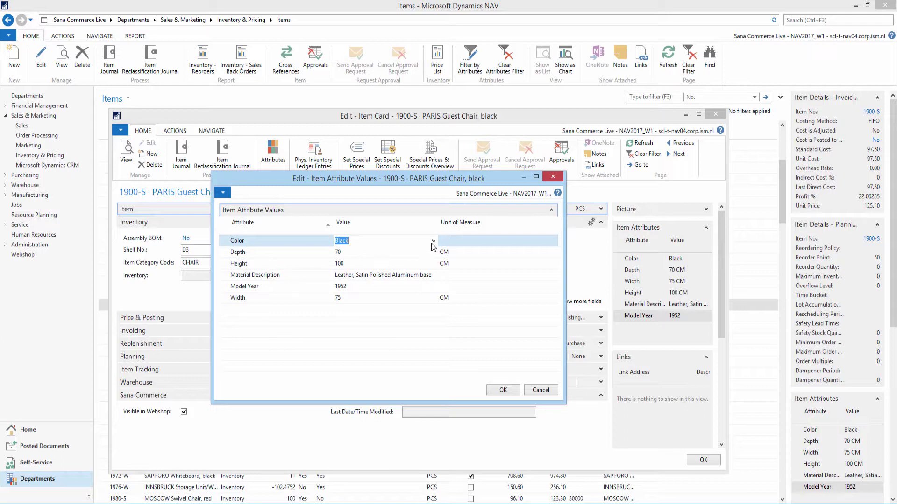
{"action": "left_click", "coordinate": [434, 241]}
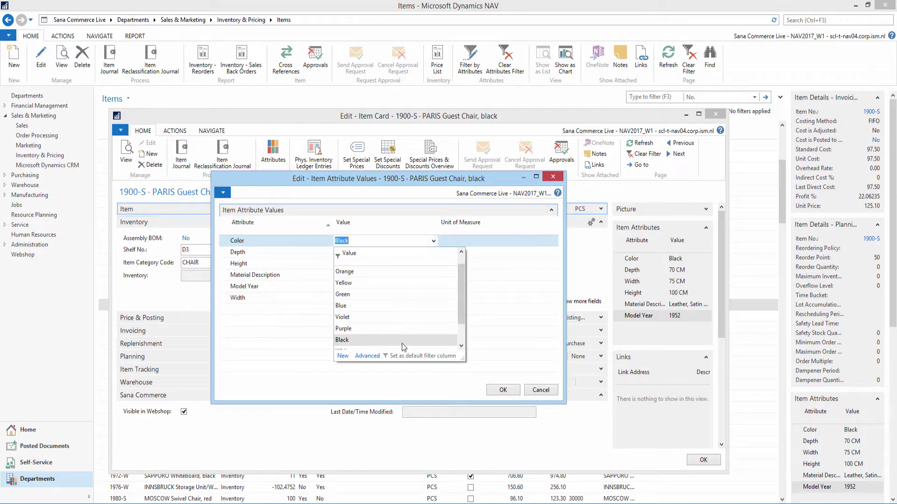
{"action": "left_click", "coordinate": [259, 255]}
{"action": "left_click", "coordinate": [357, 256]}
{"action": "left_click", "coordinate": [364, 261]}
{"action": "left_click", "coordinate": [365, 276]}
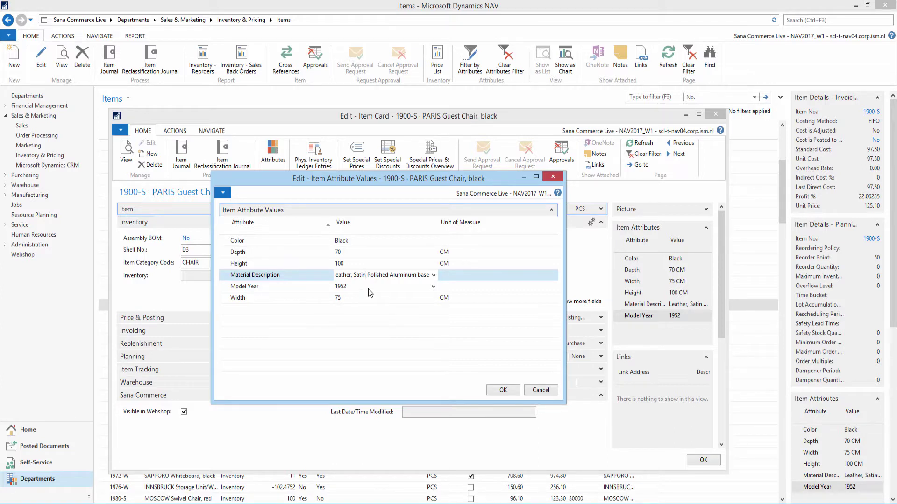
{"action": "left_click", "coordinate": [553, 177]}
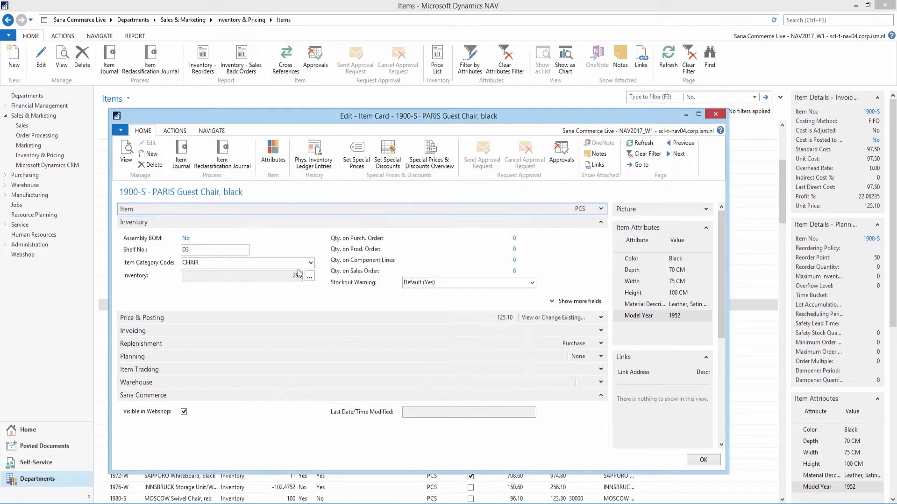
{"action": "left_click", "coordinate": [234, 261]}
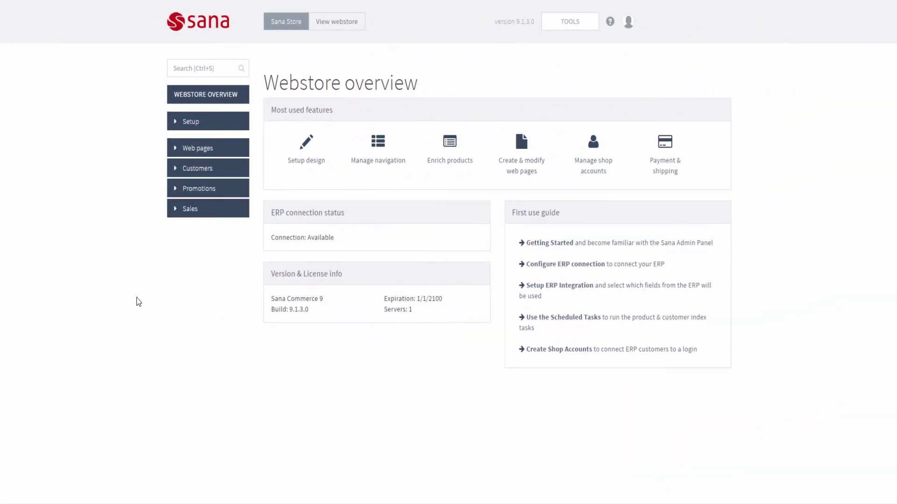
- Open Setup > ERP integration Index fields and inspect the filter field choices without changing anything
{"action": "left_click", "coordinate": [201, 124]}
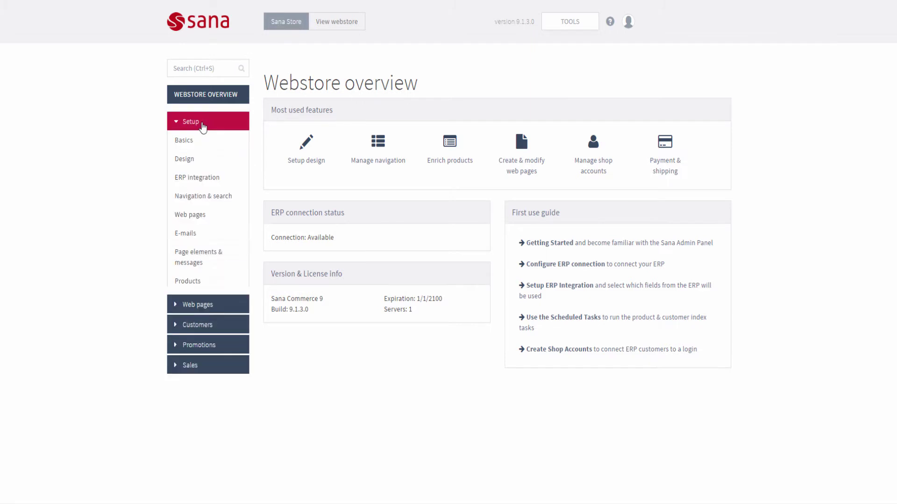
{"action": "left_click", "coordinate": [205, 179]}
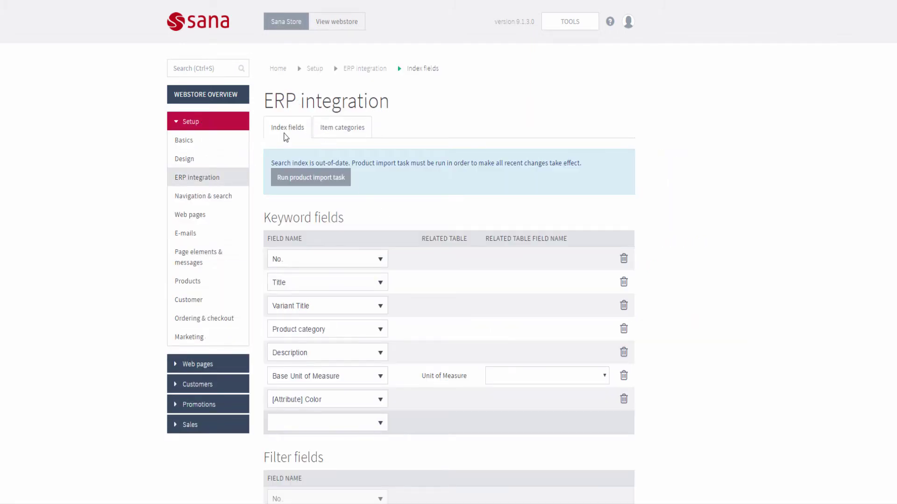
{"action": "scroll", "coordinate": [301, 249], "scroll_direction": "down", "scroll_amount": 3}
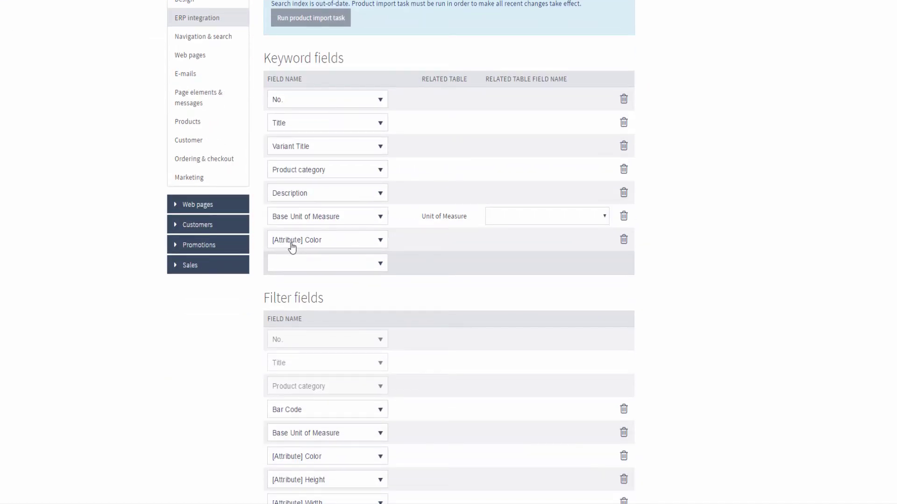
{"action": "scroll", "coordinate": [312, 246], "scroll_direction": "down", "scroll_amount": 1}
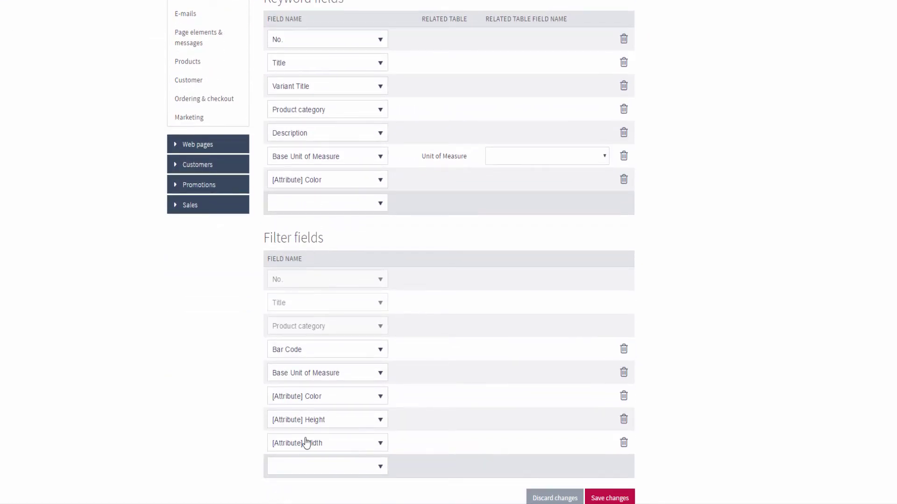
{"action": "left_click", "coordinate": [319, 468]}
{"action": "left_click_drag", "start_coordinate": [386, 66], "coordinate": [387, 472]}
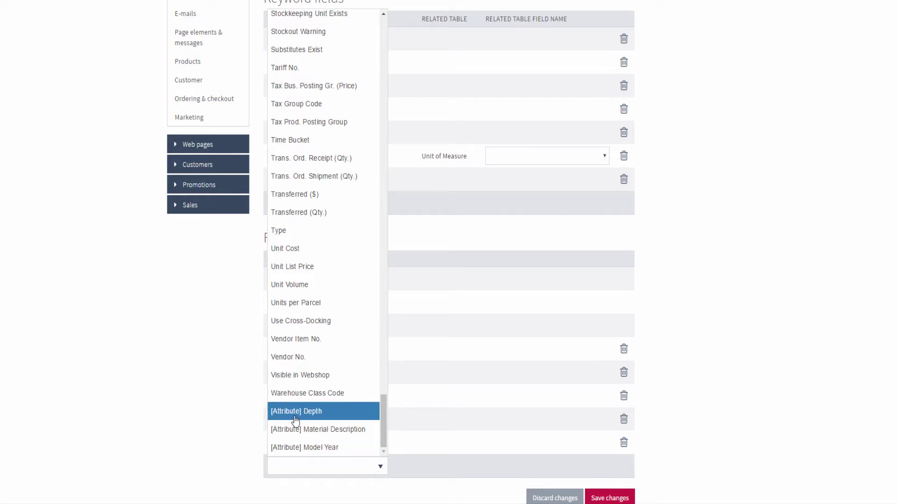
{"action": "left_click", "coordinate": [698, 286]}
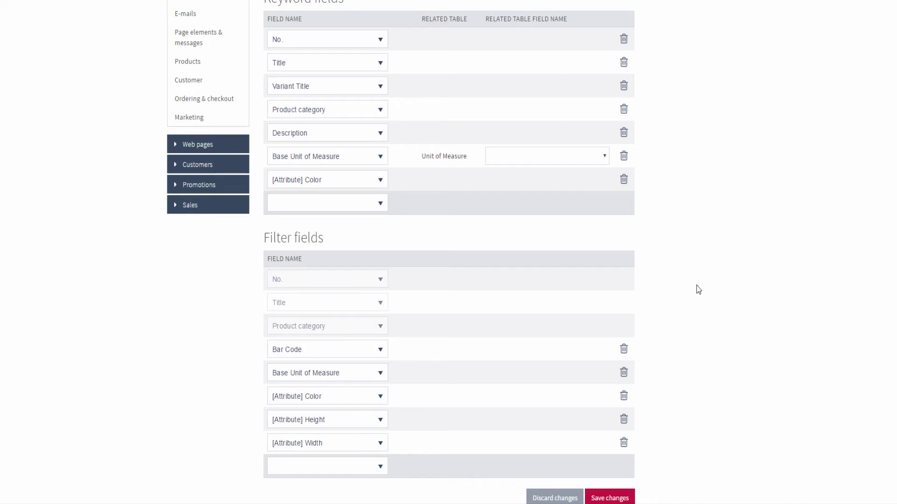
{"action": "scroll", "coordinate": [666, 278], "scroll_direction": "up", "scroll_amount": 5}
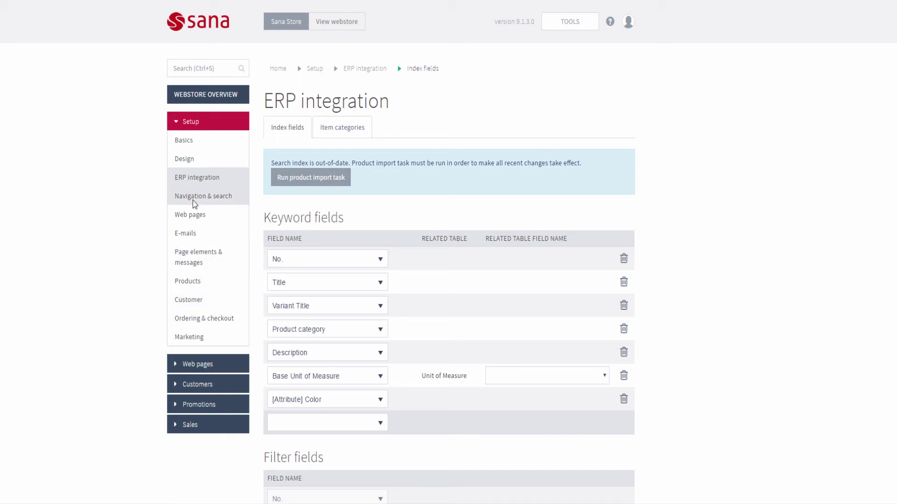
- Check the attributes available as new facets under Navigation & search > Facetted filters
{"action": "left_click", "coordinate": [194, 204]}
{"action": "left_click", "coordinate": [333, 125]}
{"action": "left_click", "coordinate": [329, 298]}
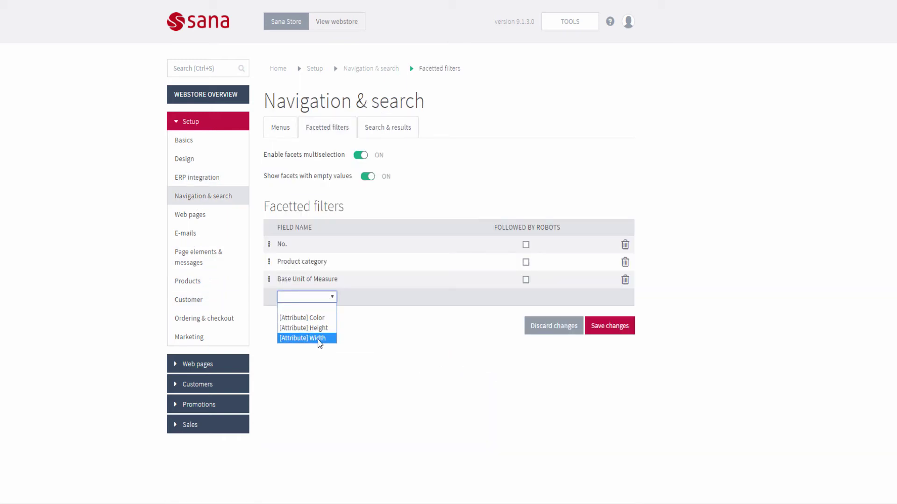
{"action": "left_click", "coordinate": [357, 300]}
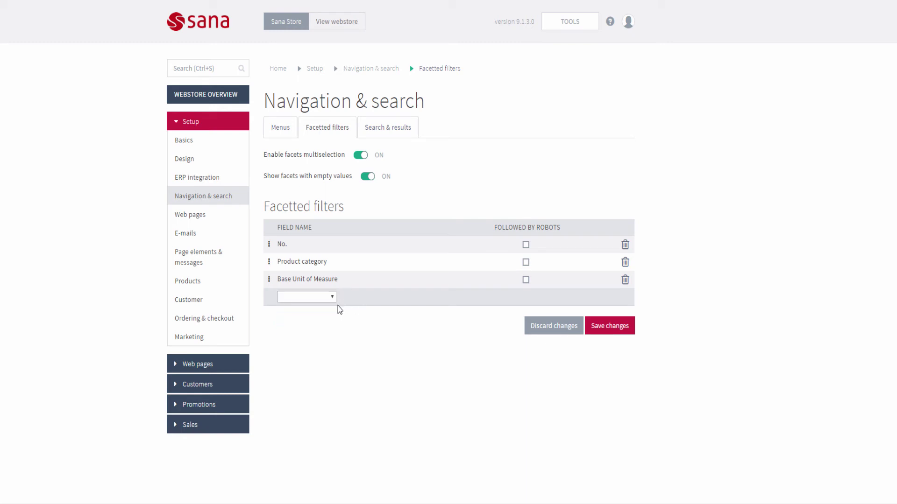
- Open Products > Product specifications and list the fields for a new specification row
{"action": "left_click", "coordinate": [201, 282]}
{"action": "left_click", "coordinate": [380, 128]}
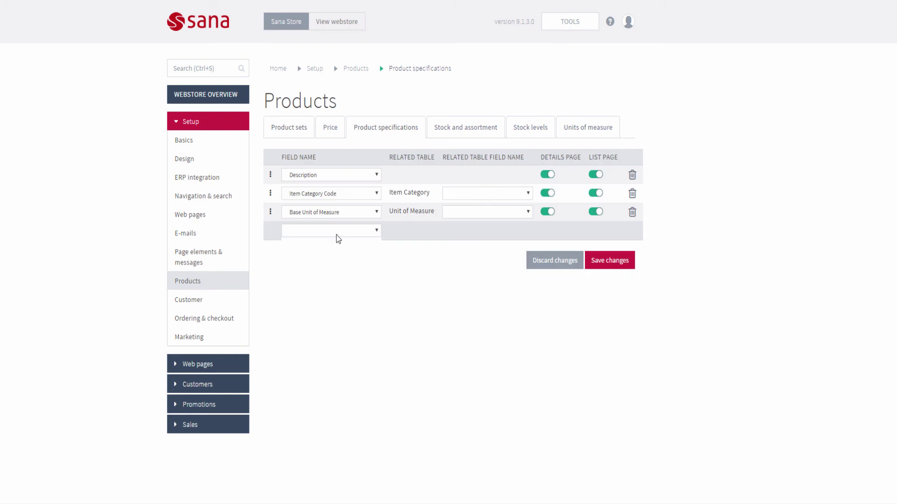
{"action": "left_click", "coordinate": [337, 235]}
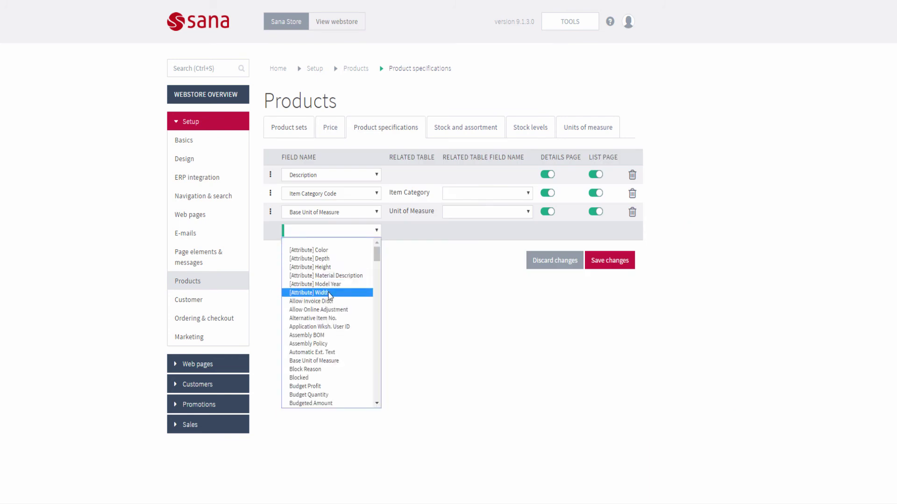